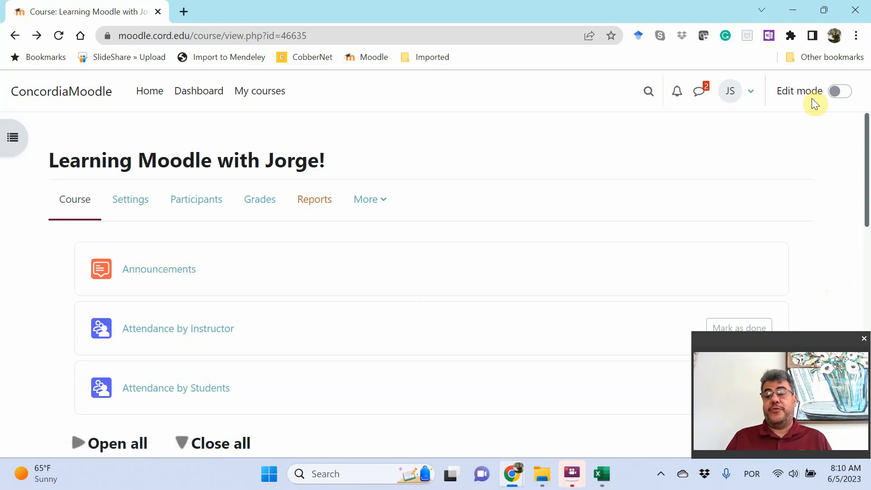
Turn on editing for the course and open the Announcements forum's name for editing, keeping the existing name.
left_click(844, 92)
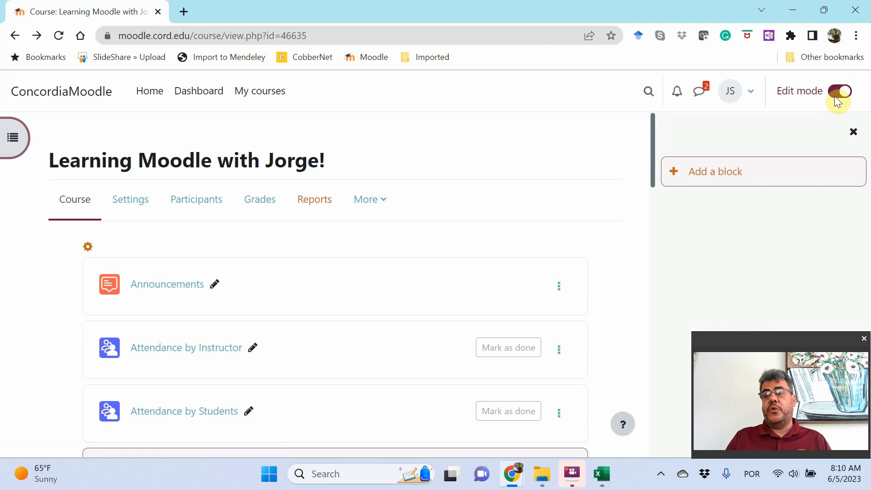
left_click(215, 288)
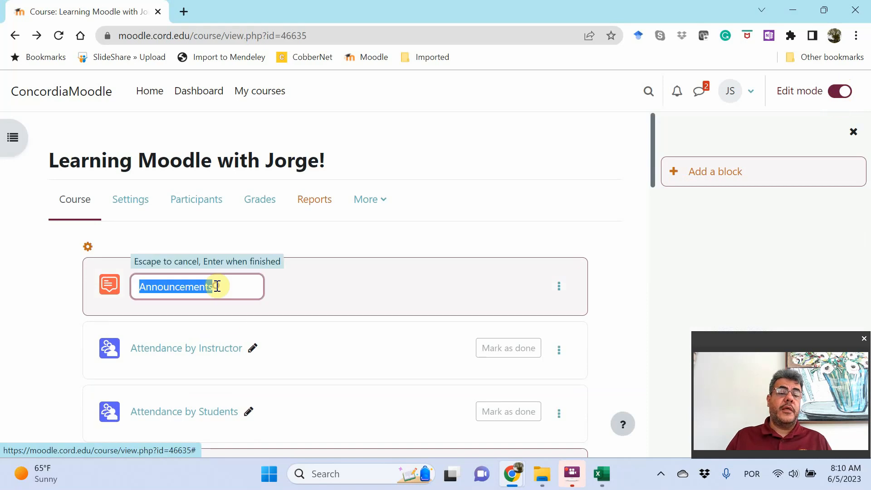
left_click(216, 287)
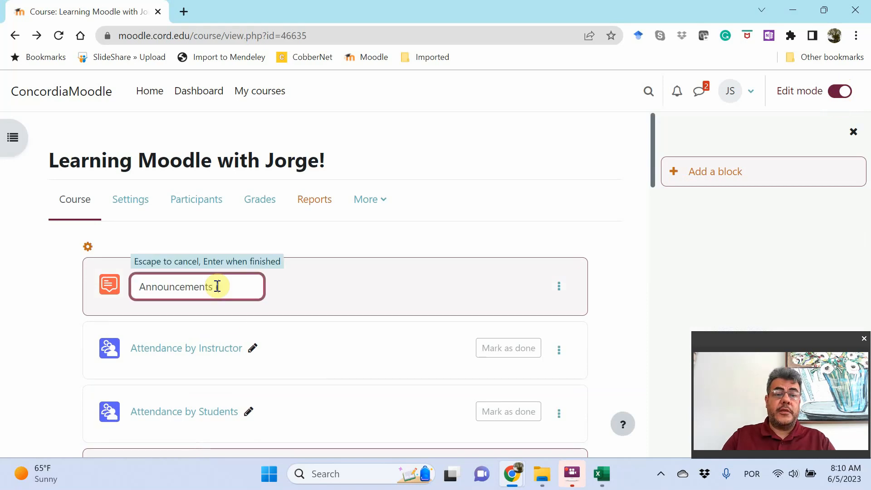
key("Return")
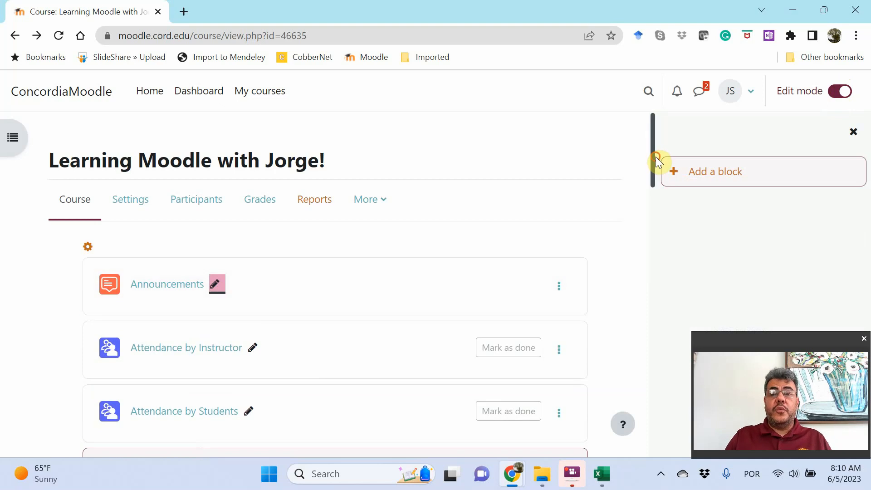
Add a Forum activity below the attendance activities in the course's first section and name it "Announcements (created by the Instructor)".
left_click_drag(655, 157, 652, 190)
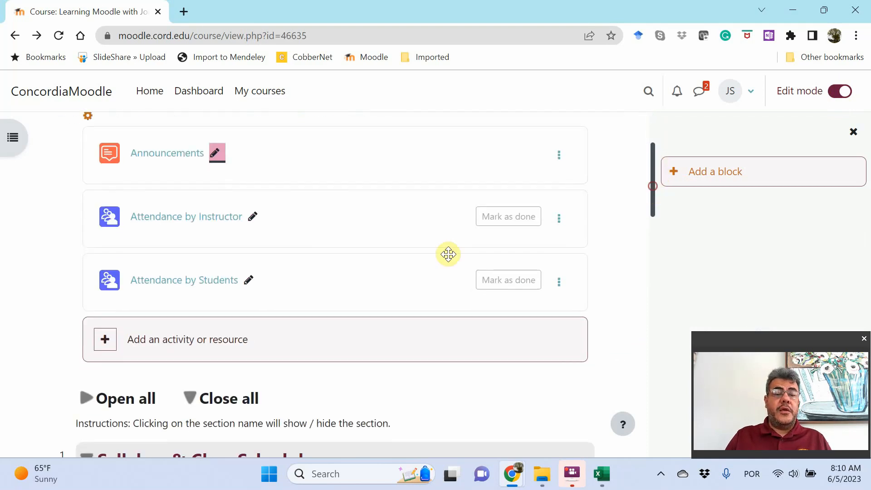
left_click(173, 343)
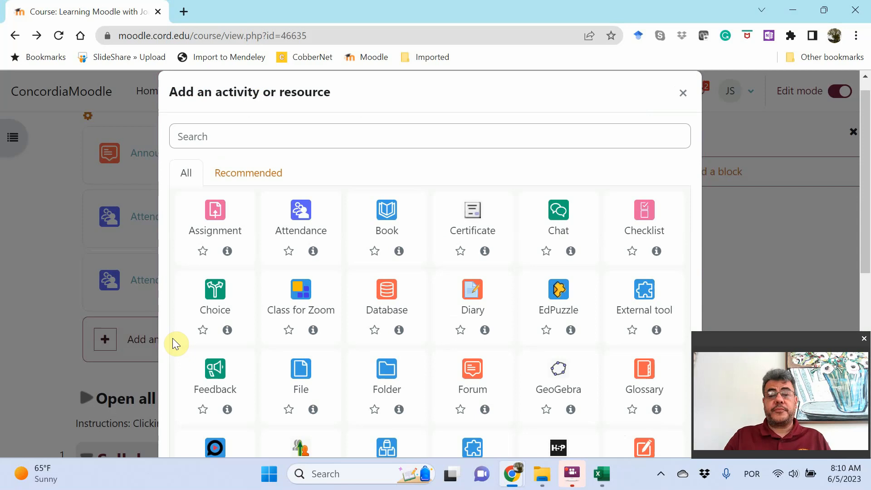
left_click(469, 368)
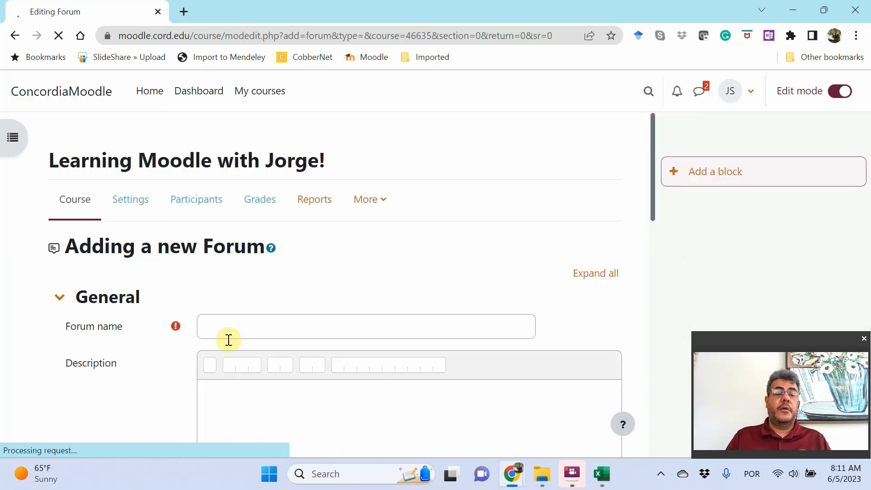
left_click(227, 331)
type("Announ")
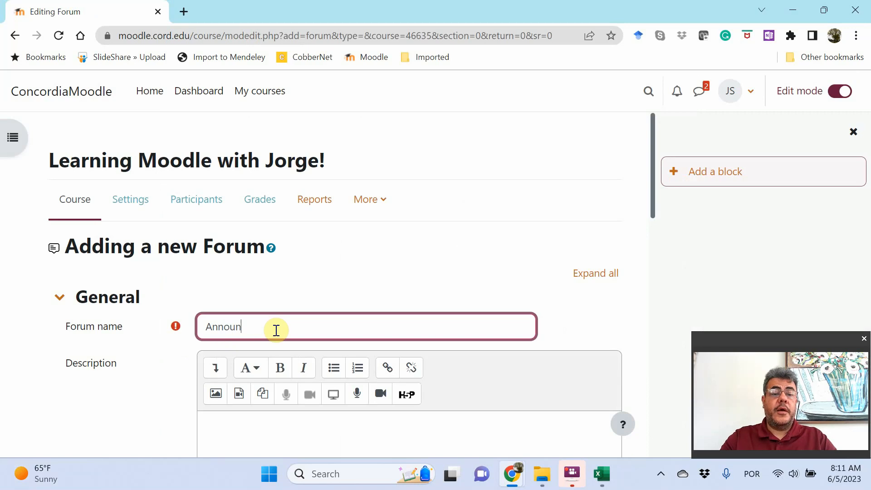
type("cements (")
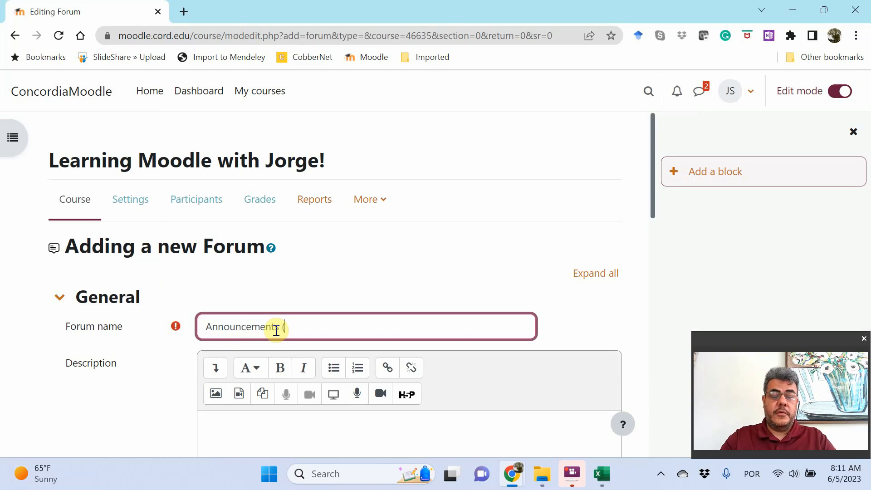
type("created by the ")
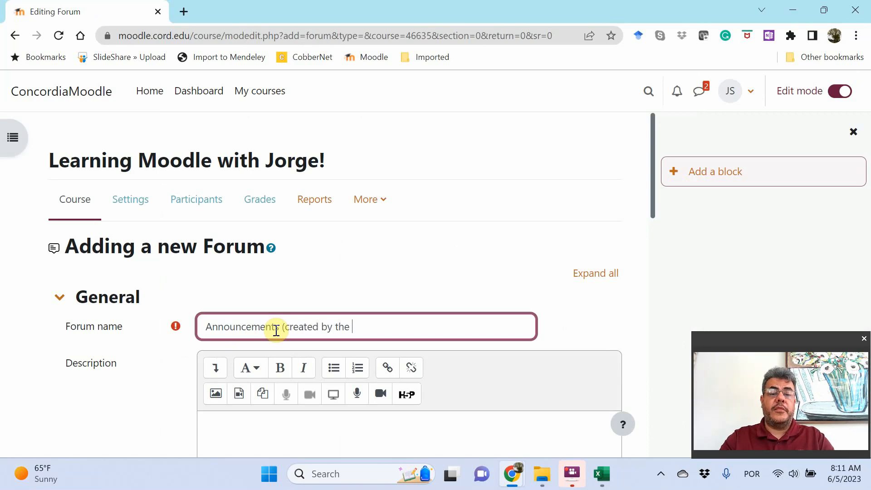
type("Instructor)")
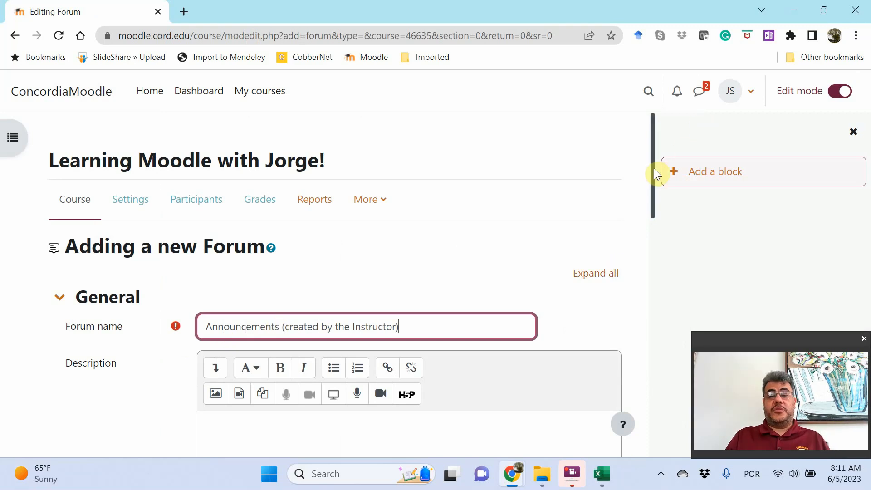
Review the new forum's Availability and Whole forum grading settings, and save the forum, returning to the course page.
left_click_drag(654, 168, 660, 333)
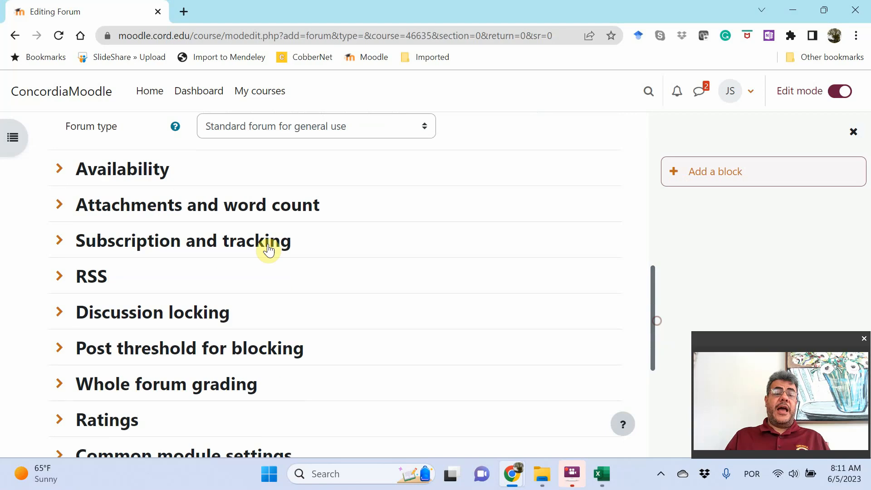
left_click(153, 164)
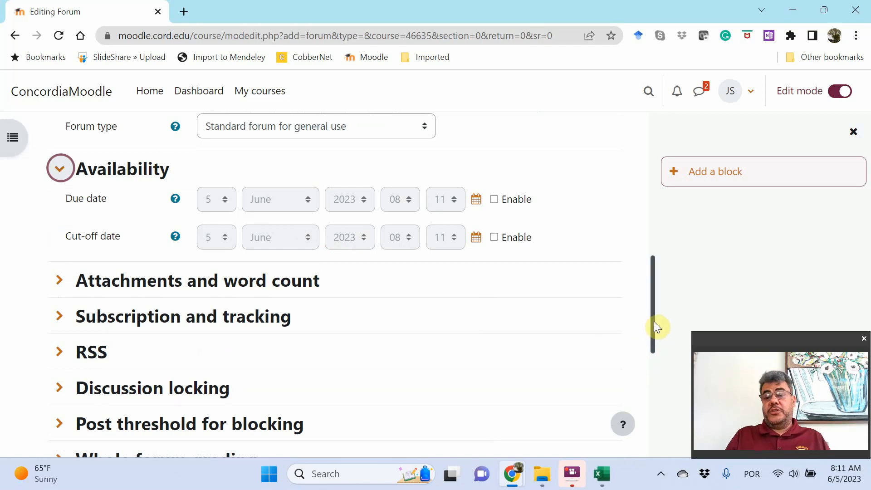
left_click_drag(653, 333, 658, 400)
left_click(159, 227)
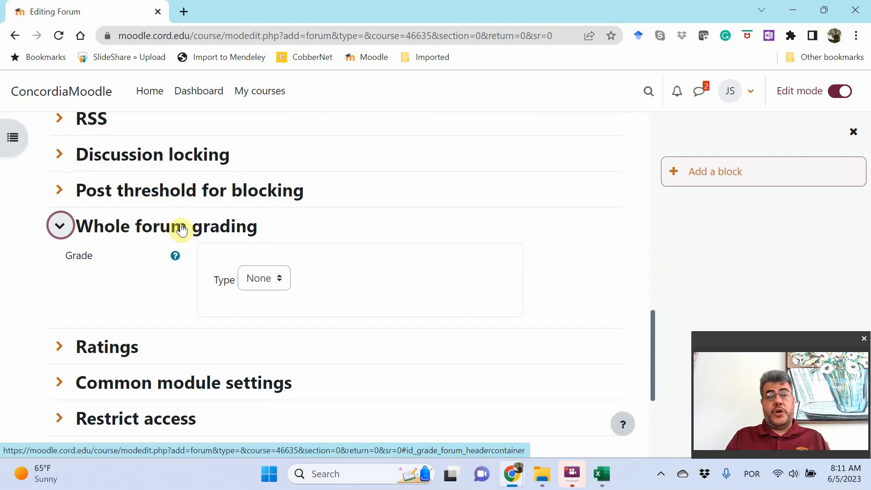
left_click(181, 229)
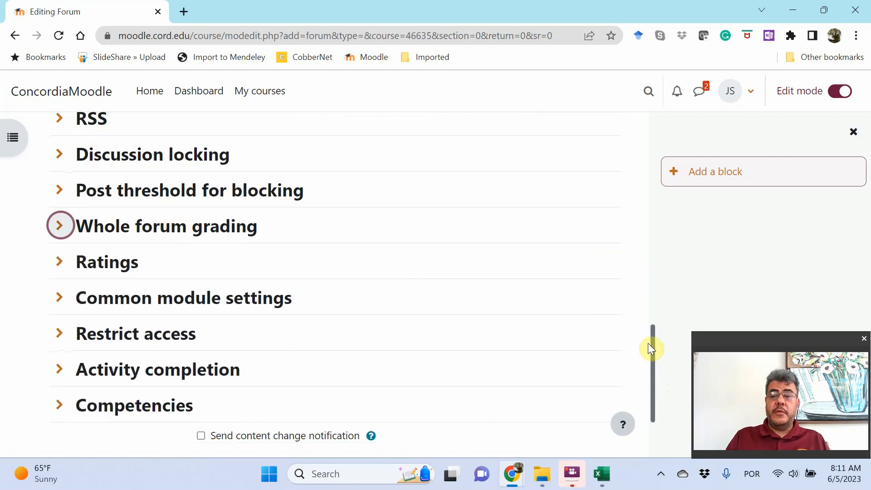
left_click_drag(653, 354, 653, 389)
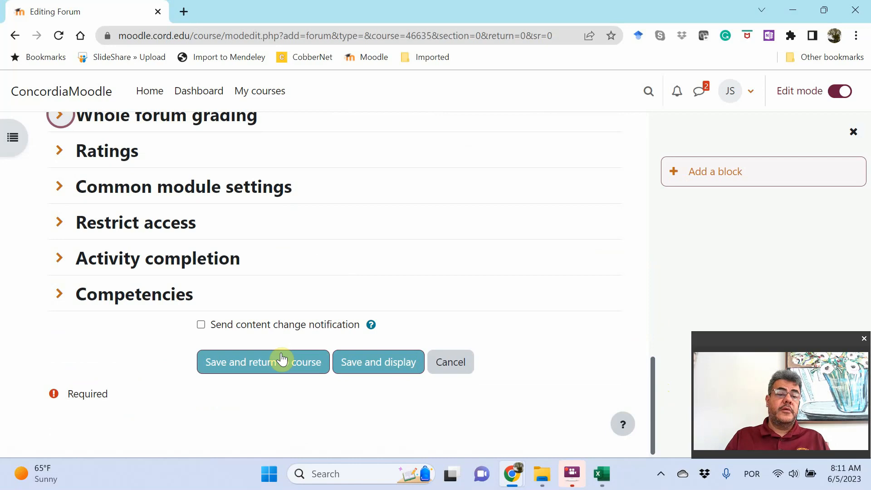
left_click(281, 359)
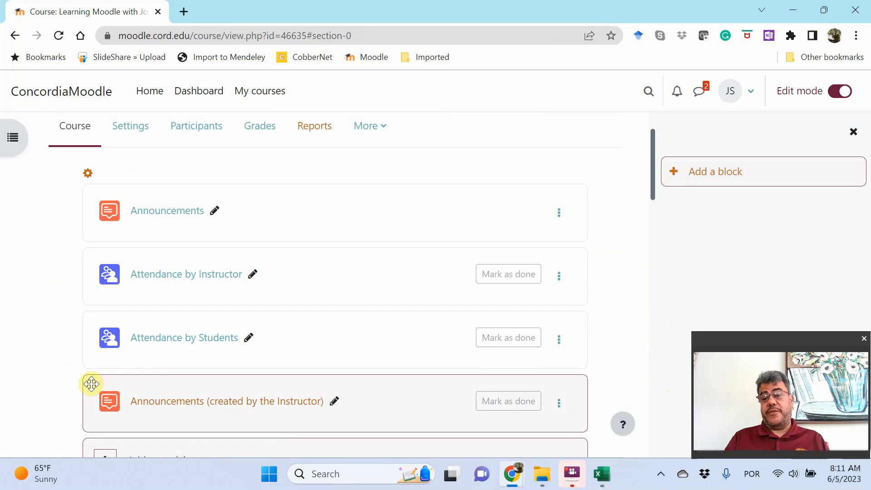
Move the "Announcements (created by the Instructor)" forum directly beneath Announcements and turn off editing for the course.
left_click_drag(91, 384, 94, 263)
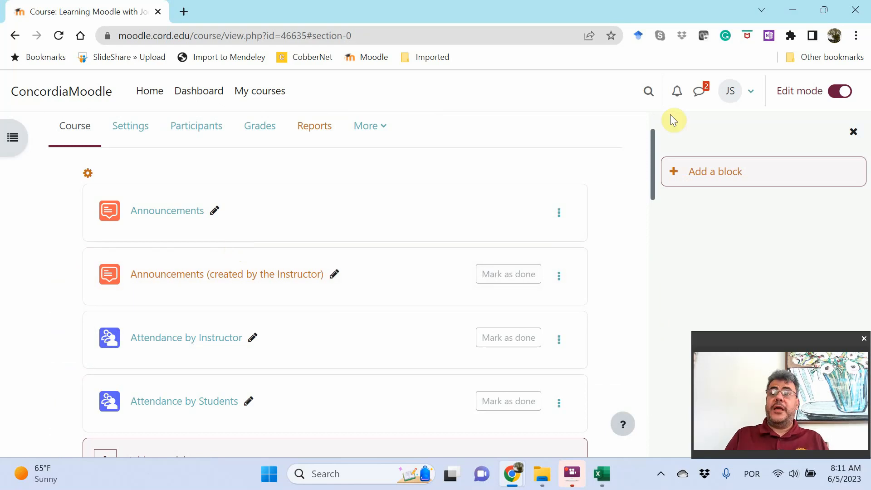
left_click(839, 92)
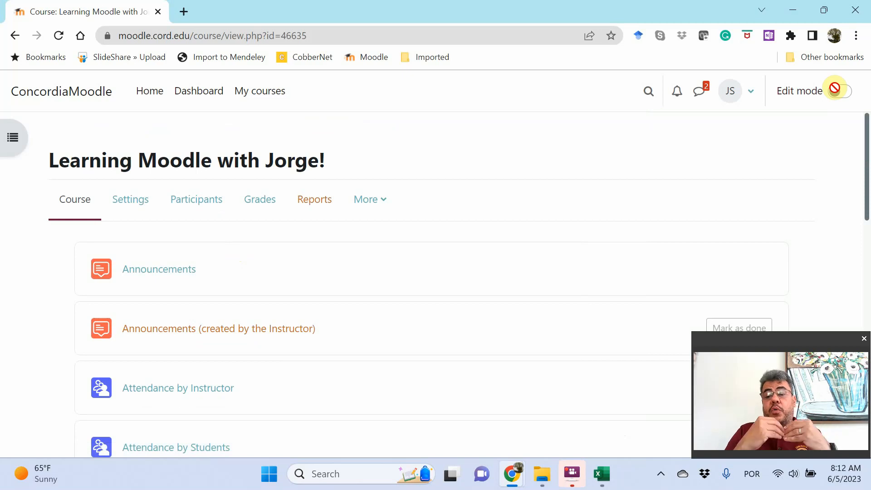
Start a discussion topic in the original Announcements forum with the subject "Next class".
left_click(161, 272)
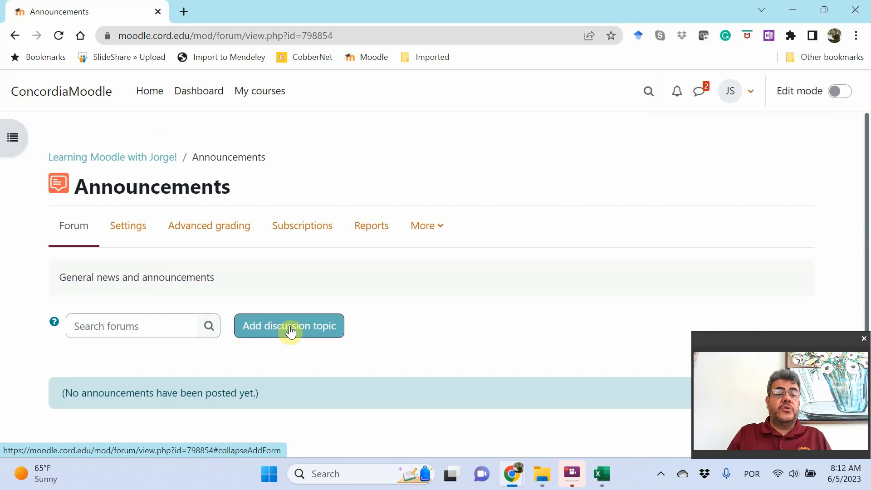
left_click(290, 331)
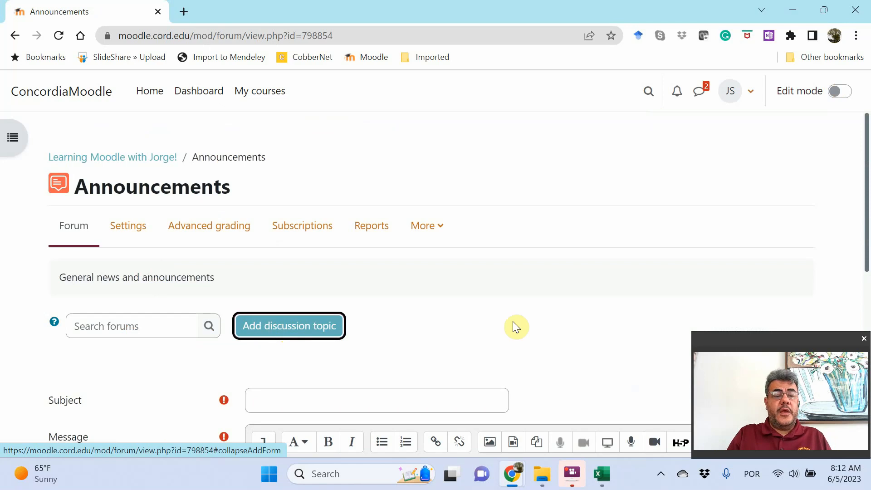
left_click(385, 399)
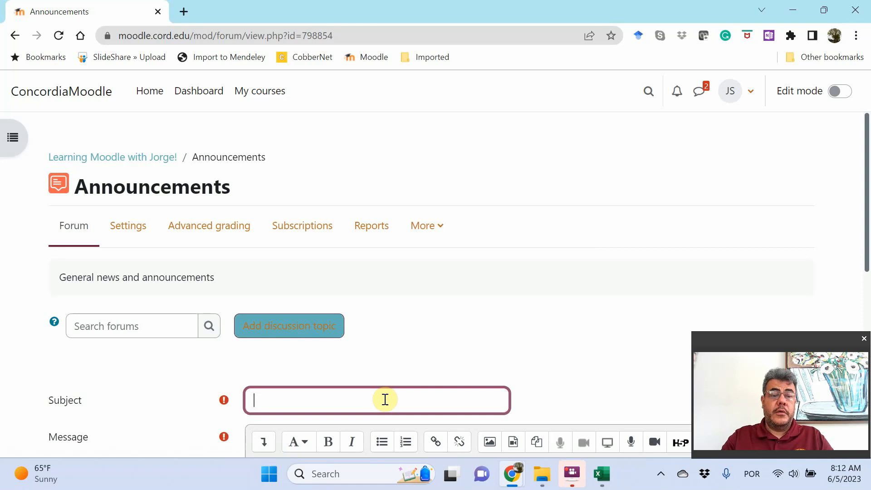
type("Next cl")
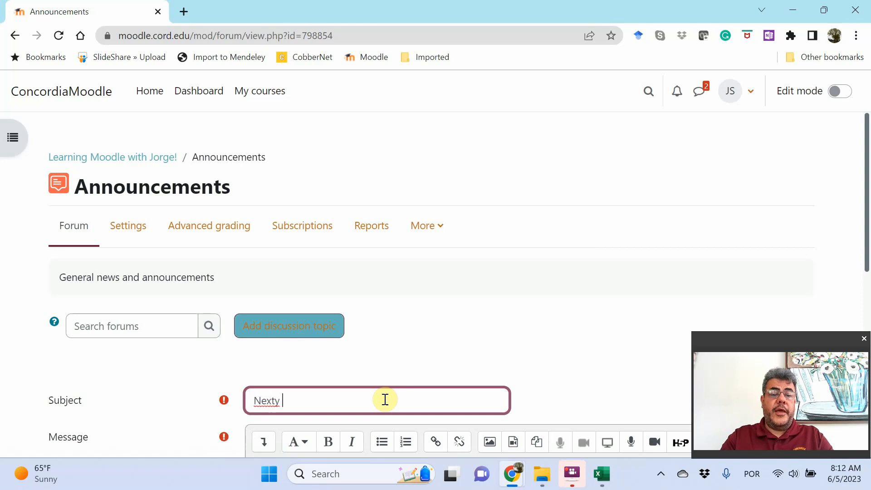
type("ass")
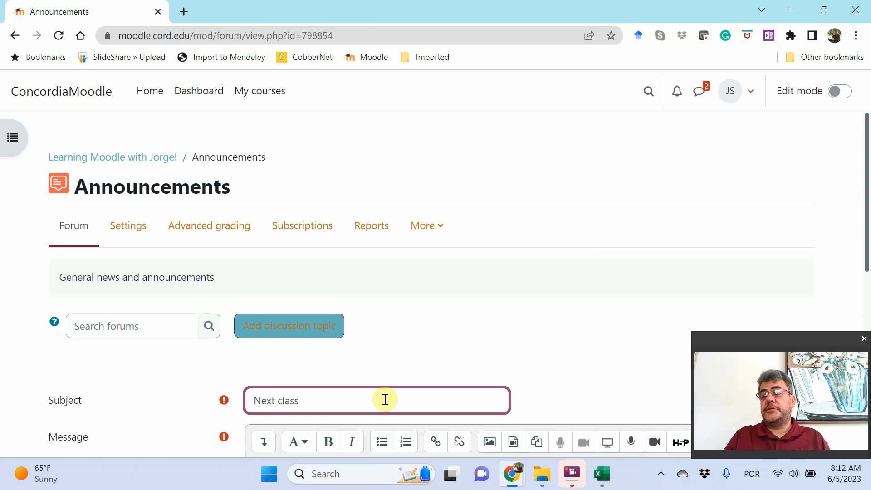
Write the message "Due to the inclement weather, there will be no class on Monday. Please, go to the Concordia website for further instructions.".
left_click_drag(861, 229, 868, 387)
left_click(272, 226)
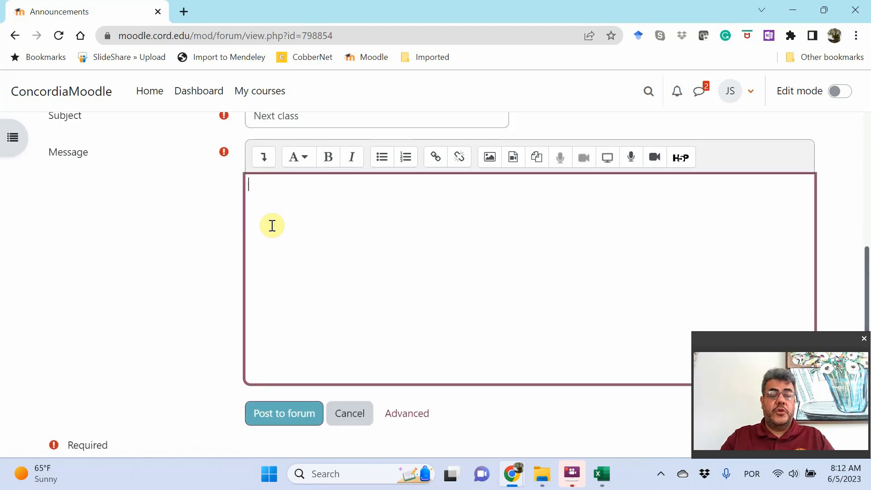
type("Due to the ")
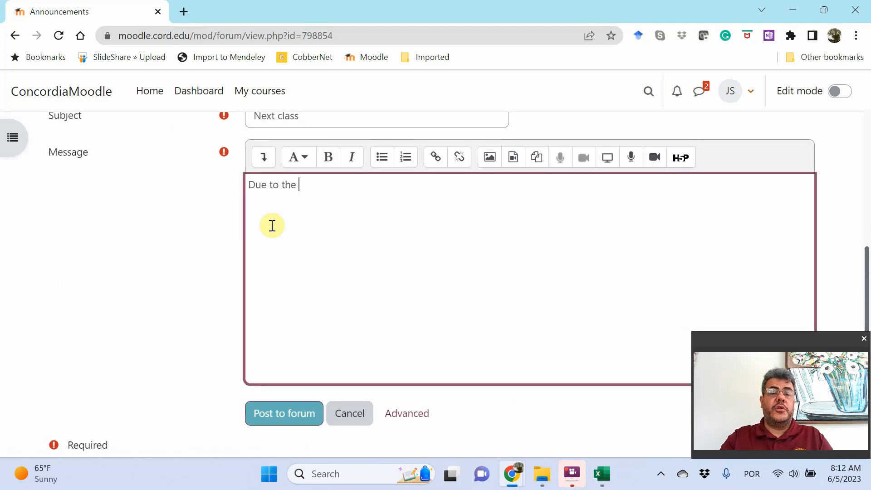
type("inclement w")
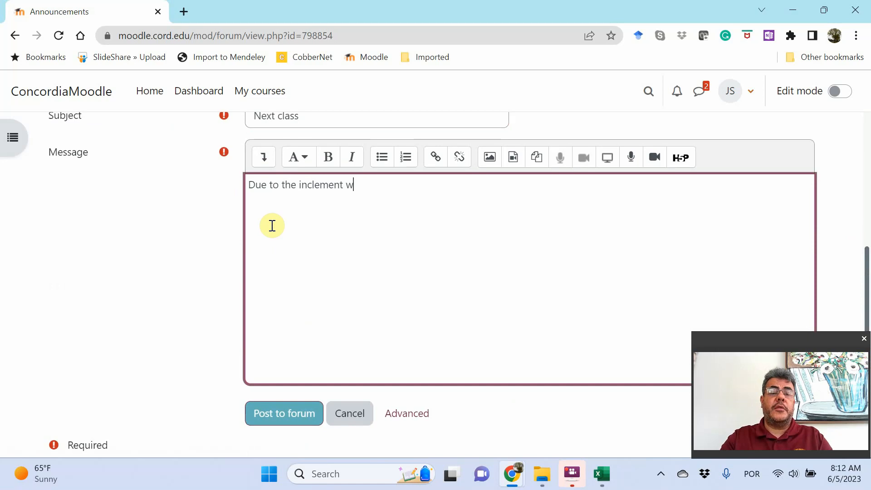
type("eather, there")
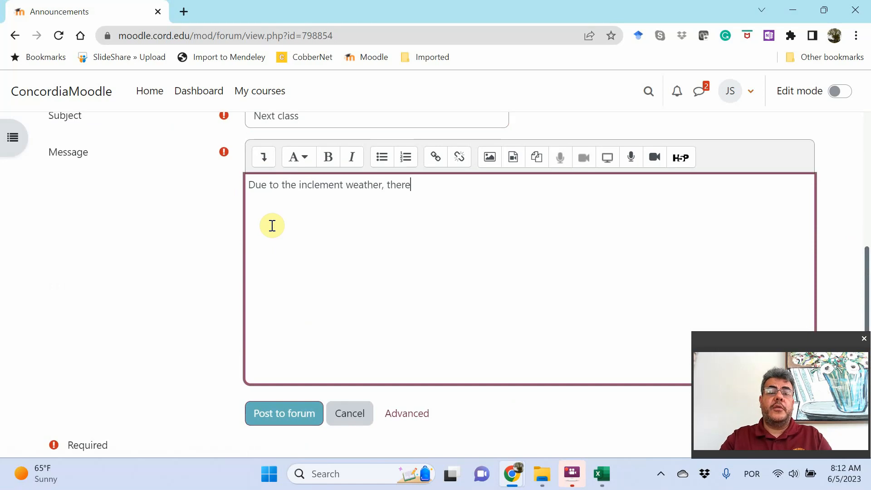
type(" will be no cl")
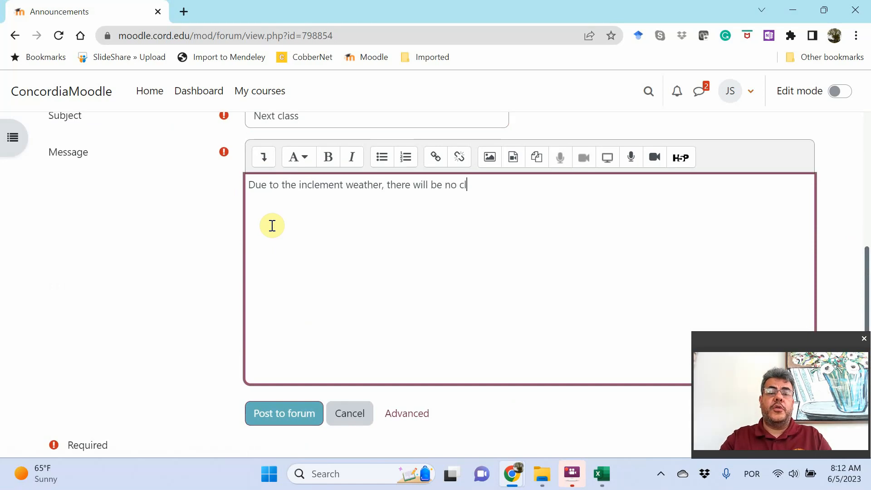
type("ass on Monday.")
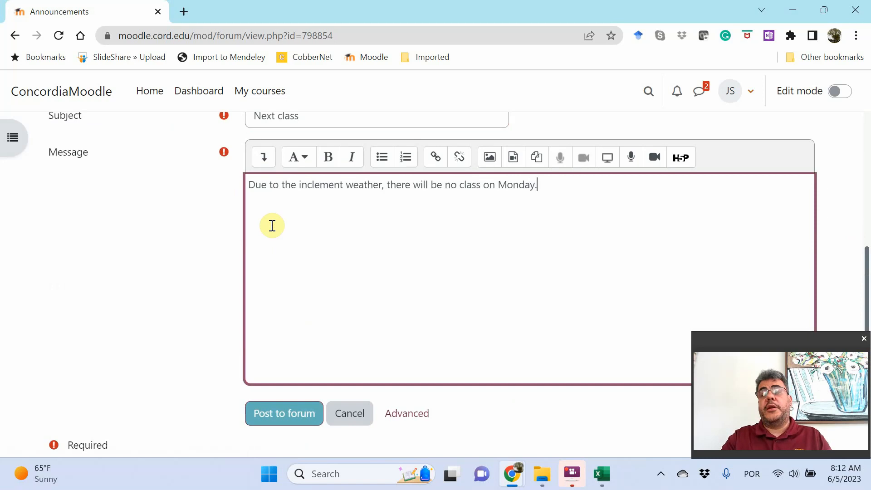
type(" Please, ")
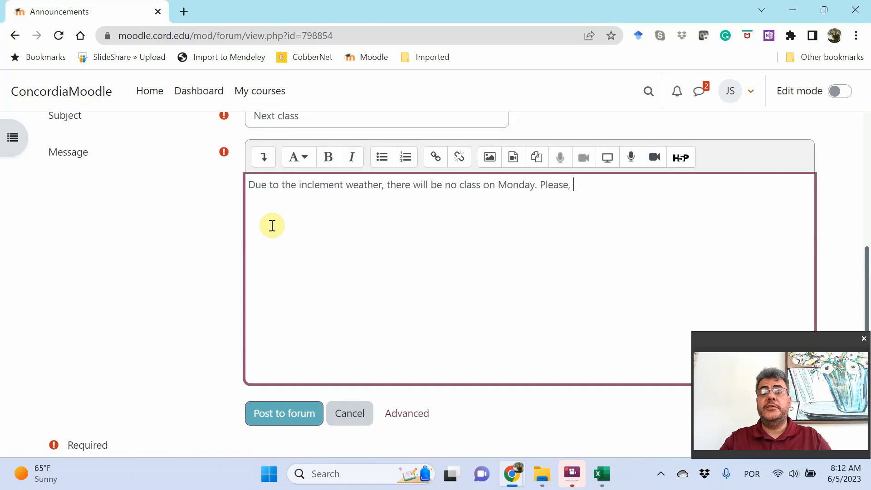
type("go to the Conco")
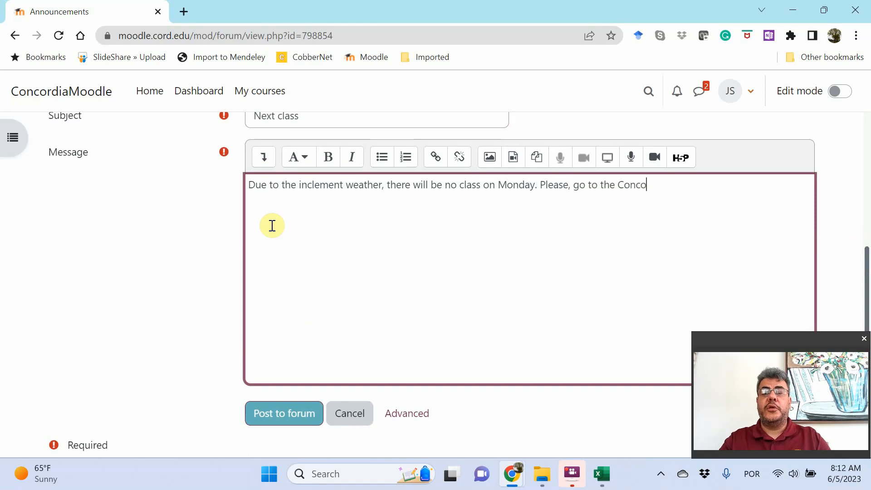
type("rdia website f")
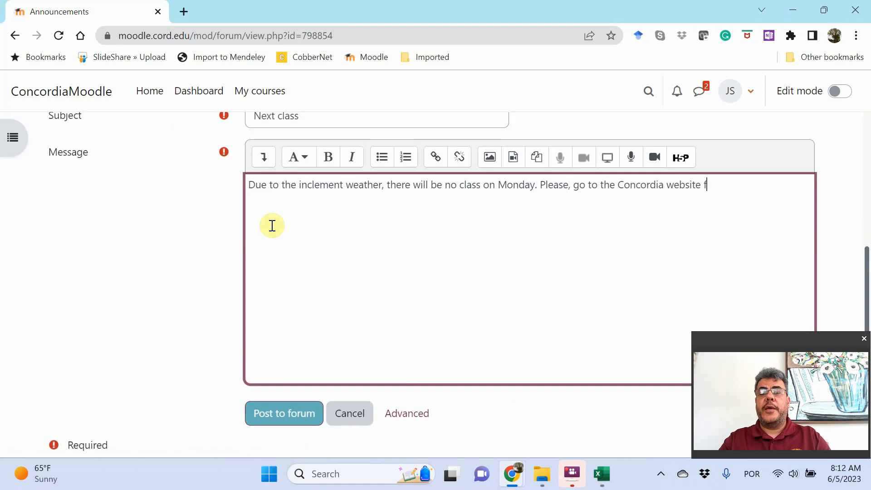
type("or further in")
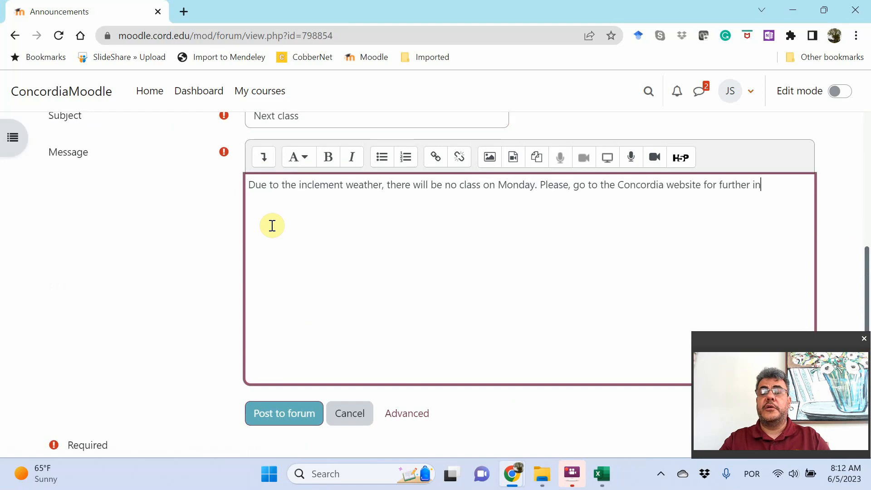
type("structions.")
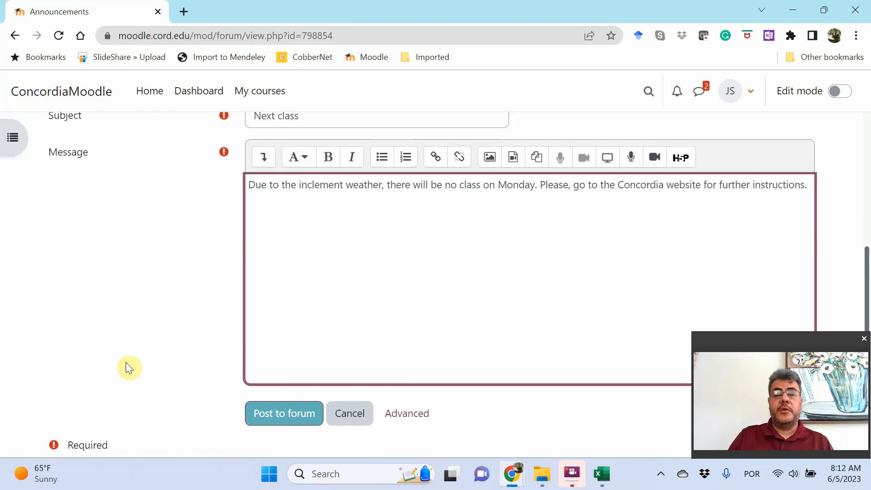
Post the "Next class" announcement to the forum and check it in the discussion list.
key("XF86AudioMute")
left_click(281, 416)
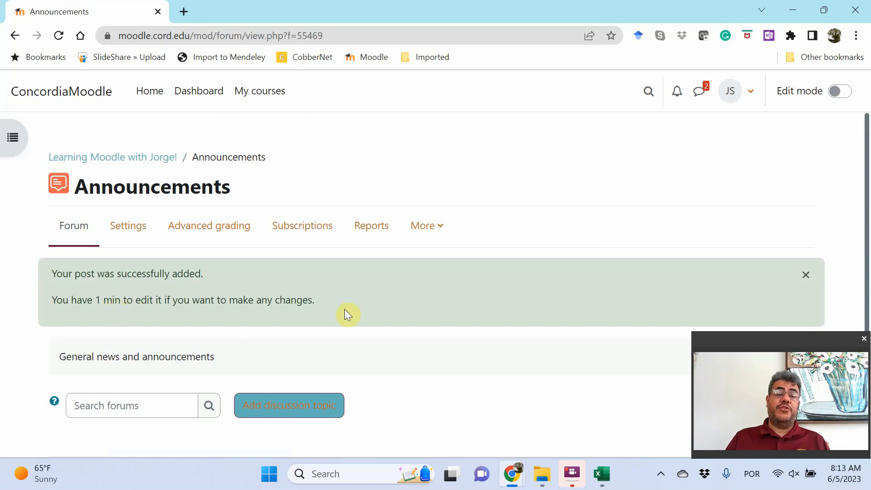
scroll(867, 245, "down", 3)
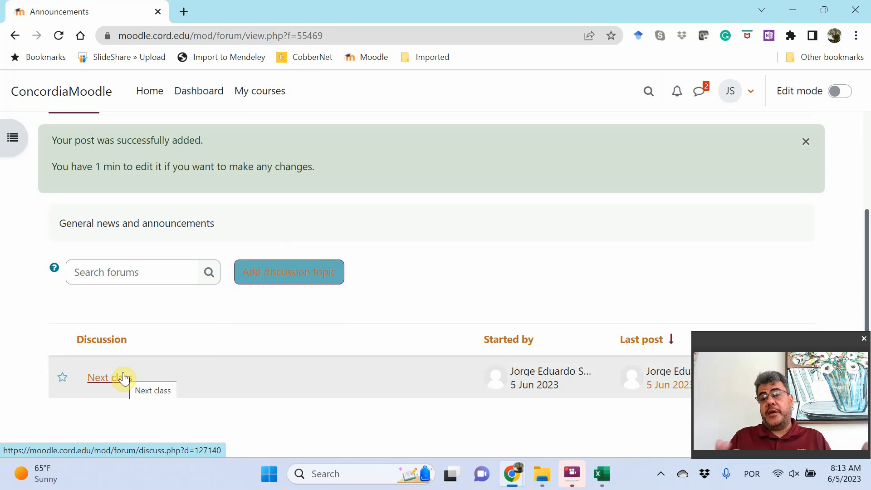
scroll(123, 378, "up", 3)
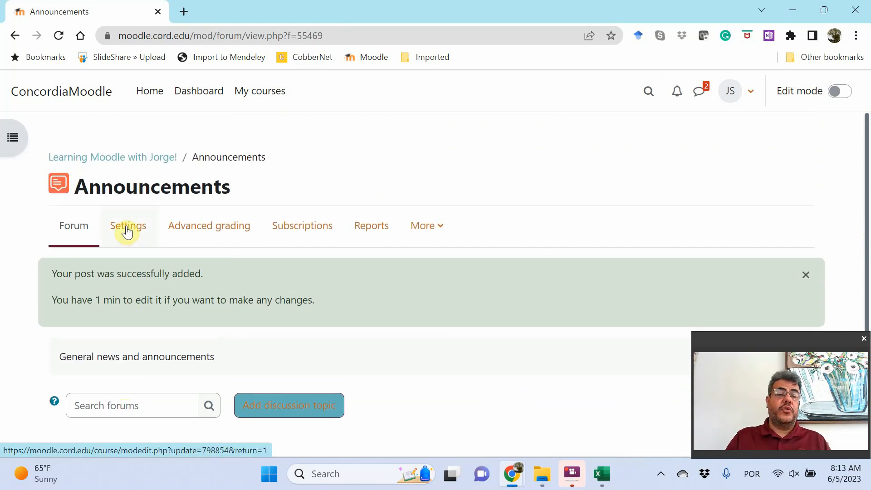
Review the Announcements forum's Availability, Attachments and word count, and Discussion locking settings, and leave them without saving.
left_click(127, 231)
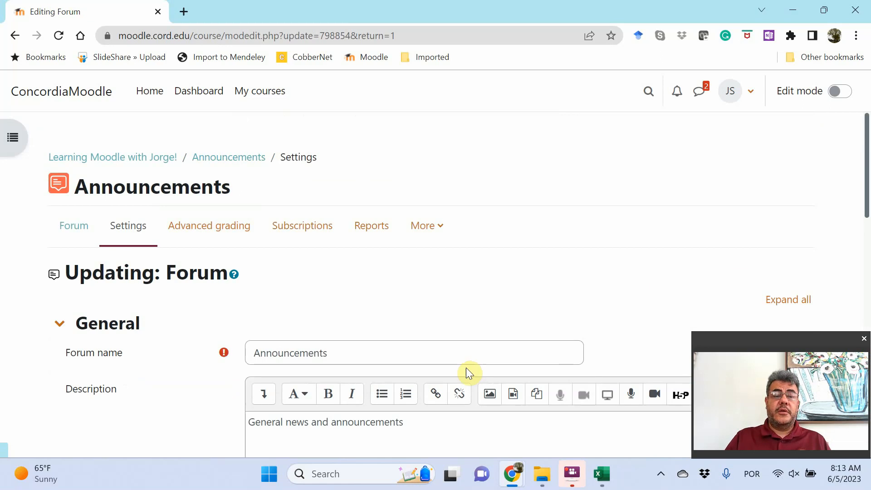
left_click_drag(867, 194, 866, 333)
left_click(157, 203)
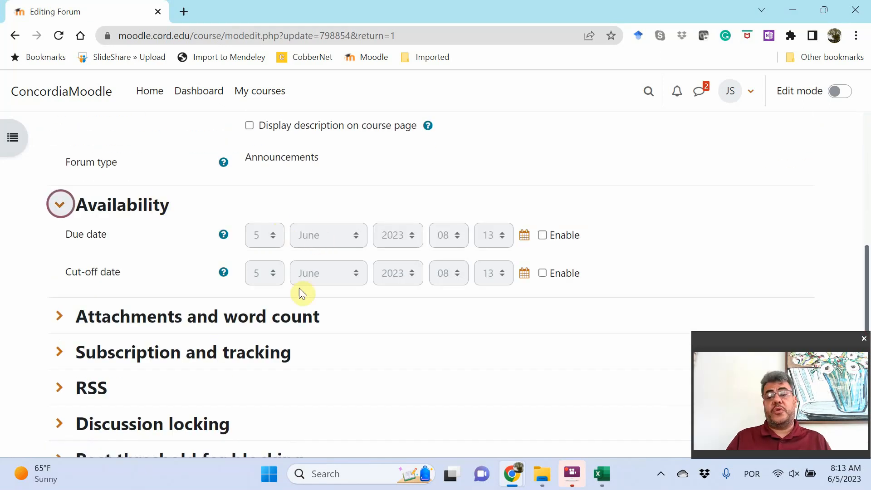
left_click(169, 317)
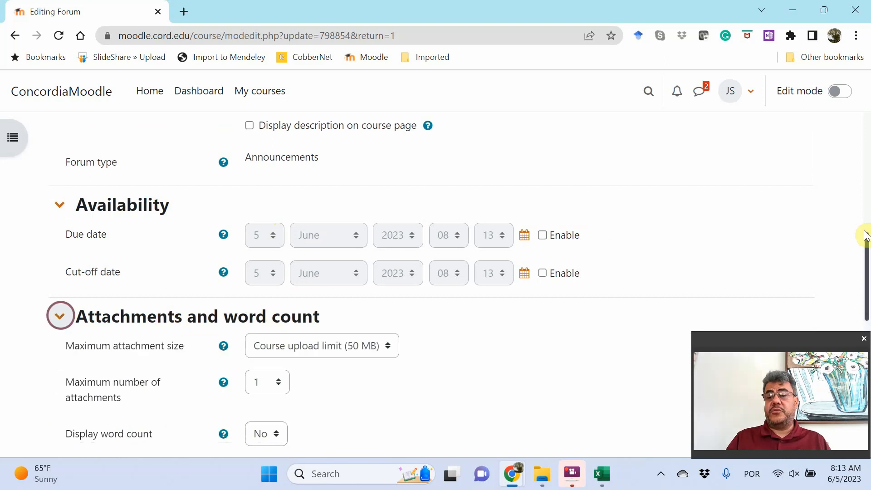
left_click_drag(865, 233, 865, 341)
scroll(448, 281, "down", 1)
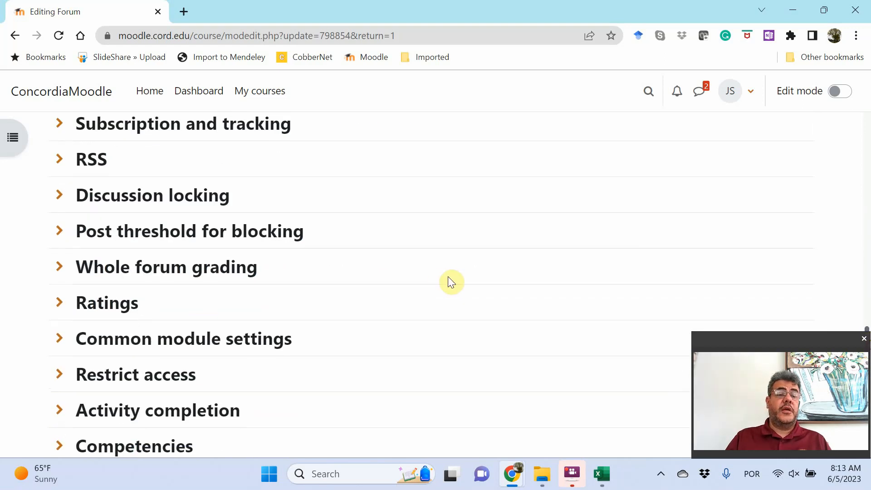
left_click(177, 196)
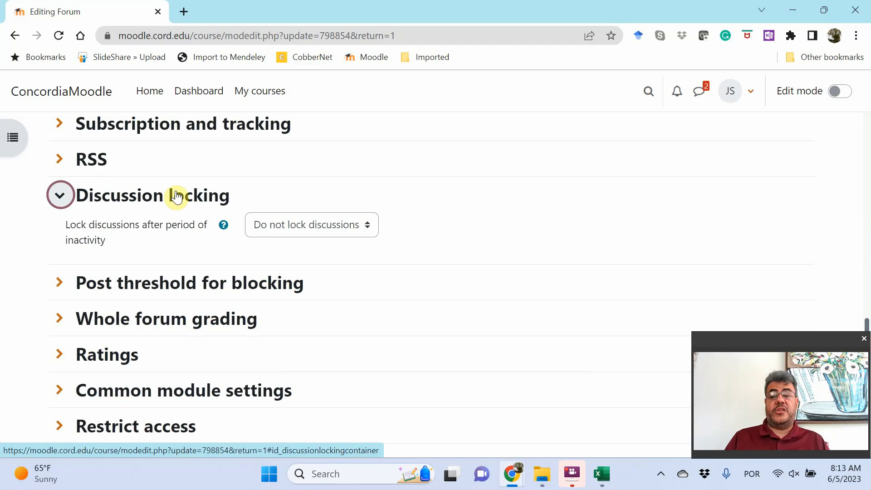
left_click(176, 196)
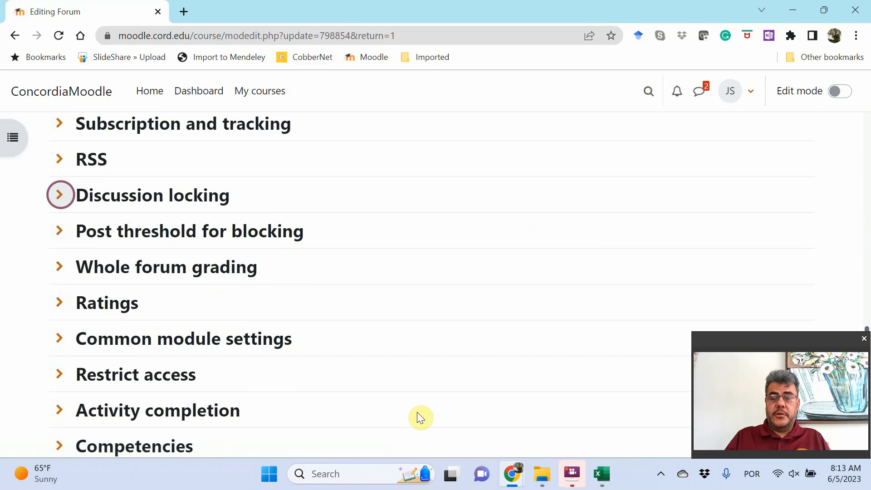
scroll(419, 415, "down", 3)
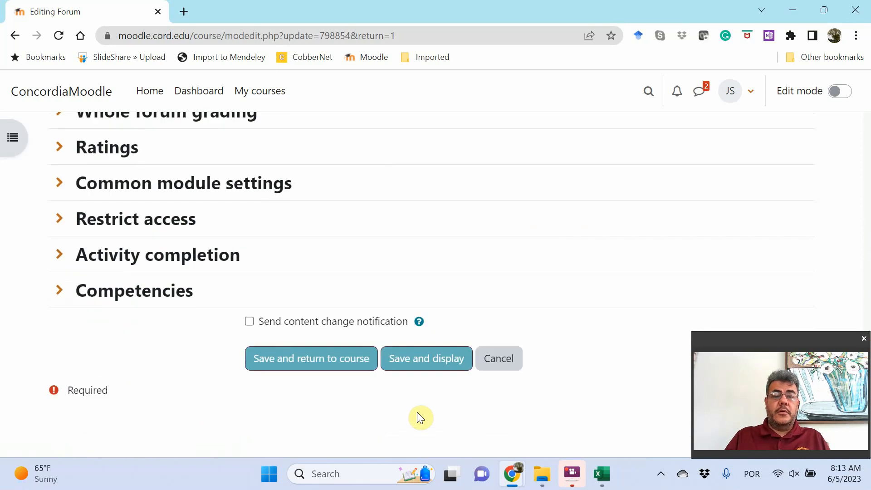
left_click(504, 359)
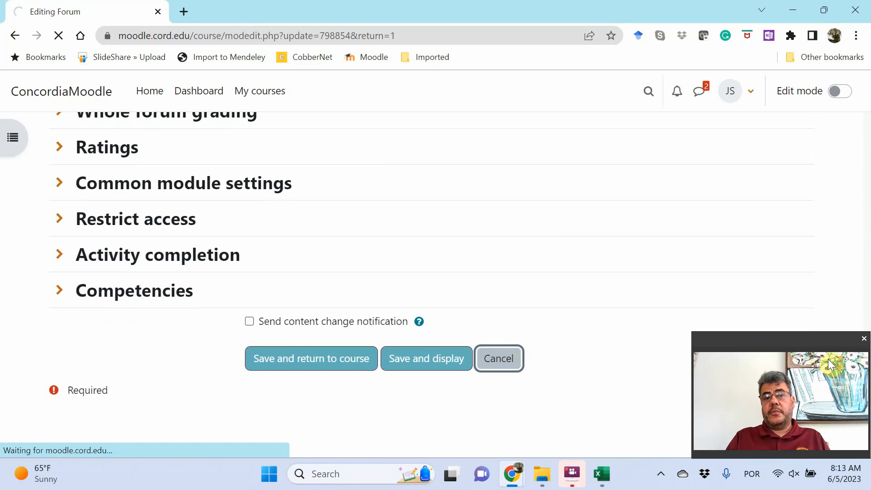
Return to the course page and reopen the original Announcements forum.
scroll(867, 295, "down", 2)
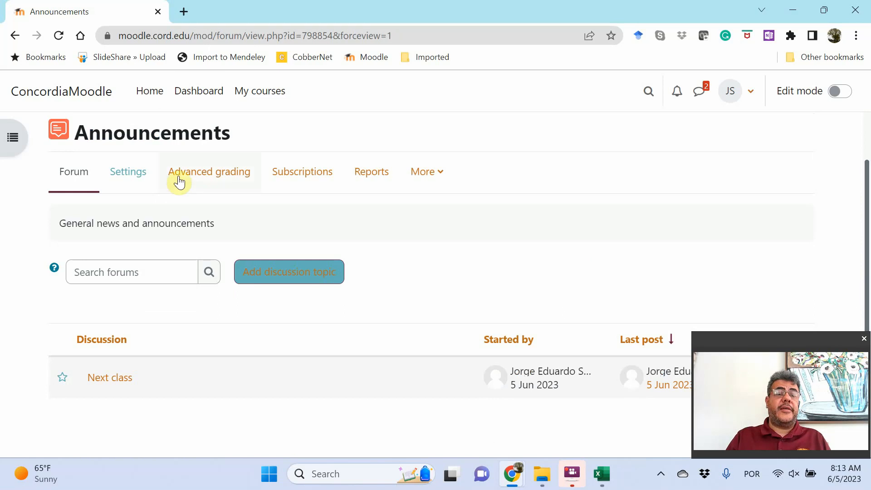
scroll(867, 172, "up", 2)
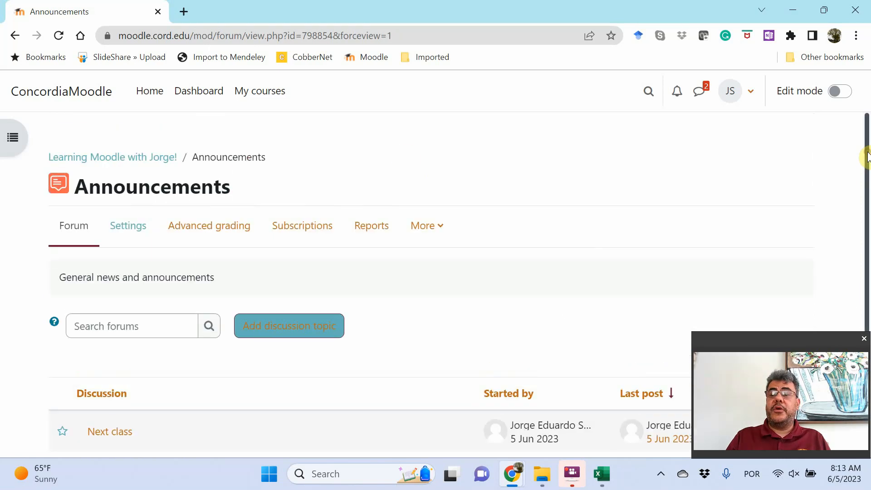
left_click(119, 158)
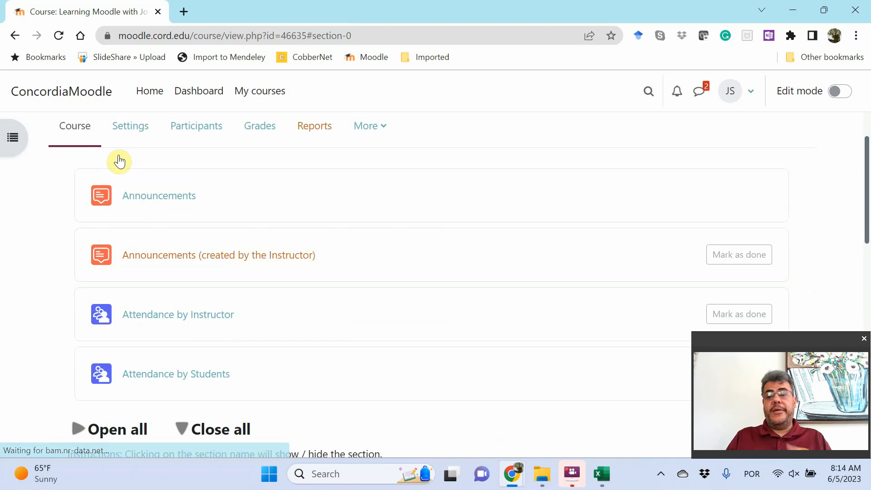
left_click(156, 194)
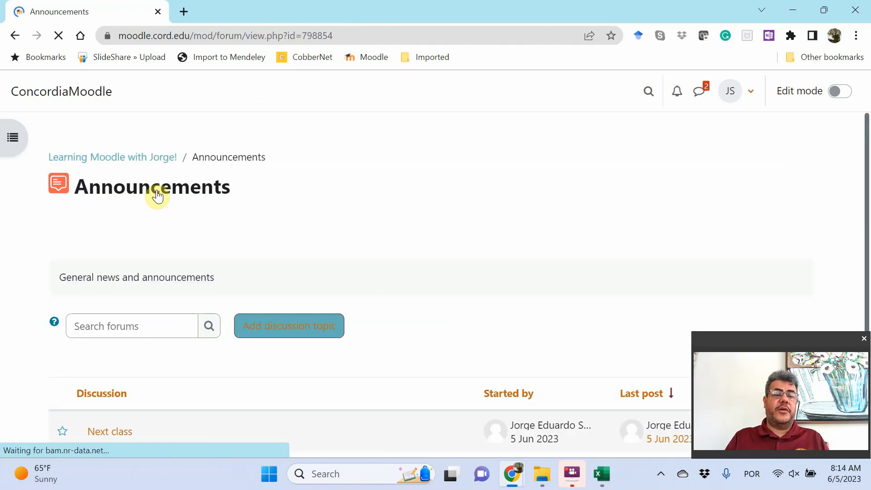
Start a new discussion topic in the Announcements forum with the subject "Exam instructions".
left_click(304, 329)
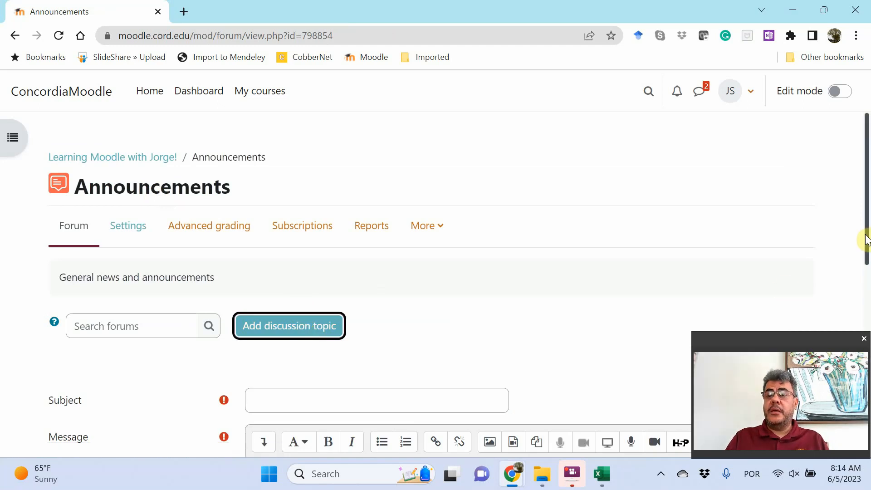
left_click_drag(865, 243, 865, 311)
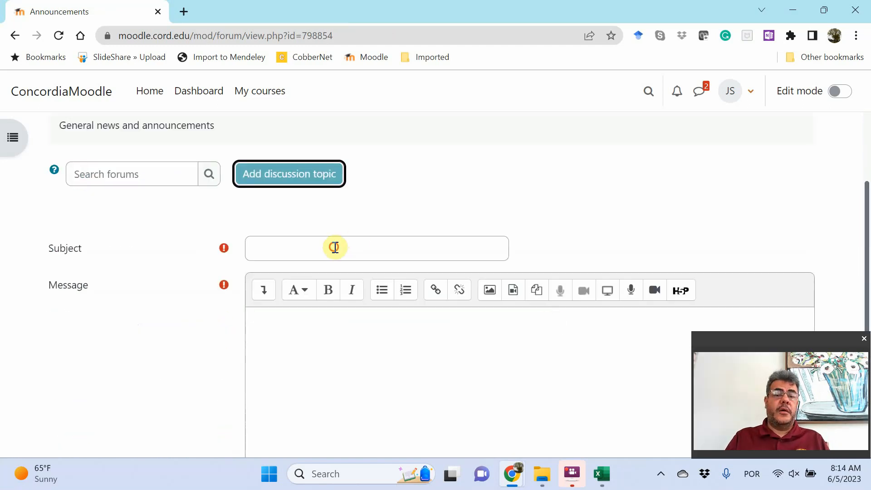
left_click(335, 247)
type("Exam instructions")
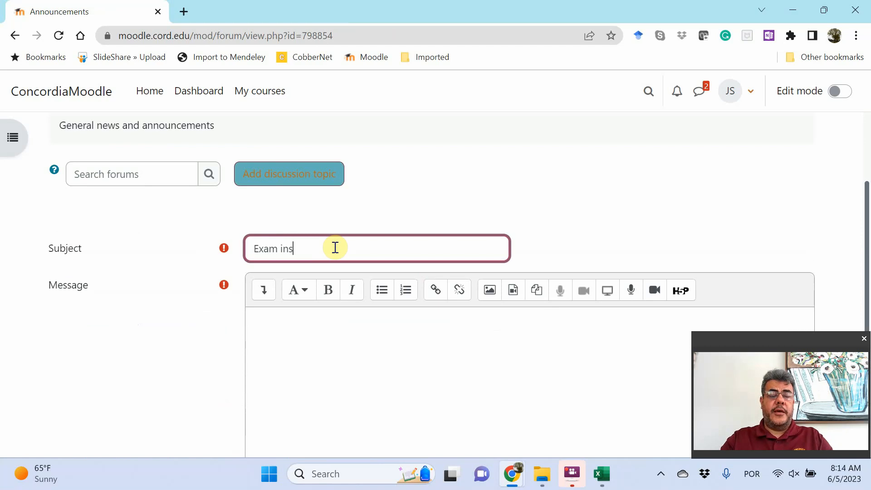
Write the message "The Exam next week will be online. Please, go on Moodle and check the Exam on the Exam's section.".
left_click(290, 323)
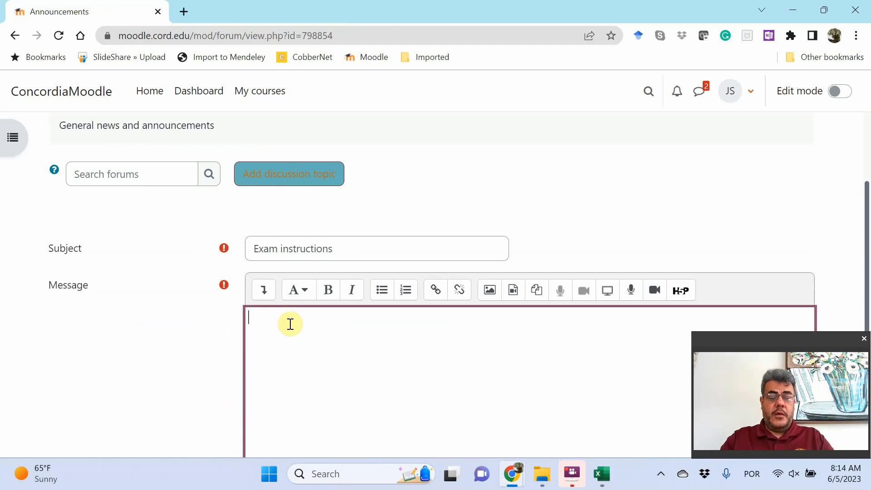
type("T")
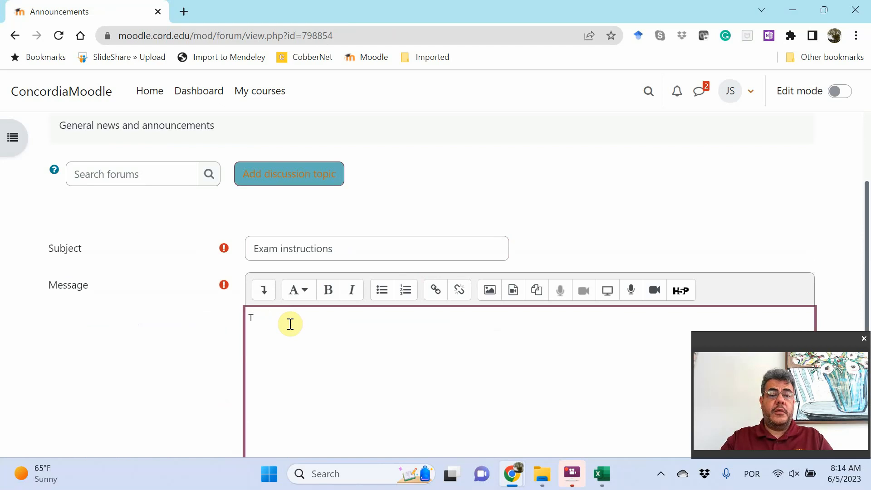
type("He he Exam")
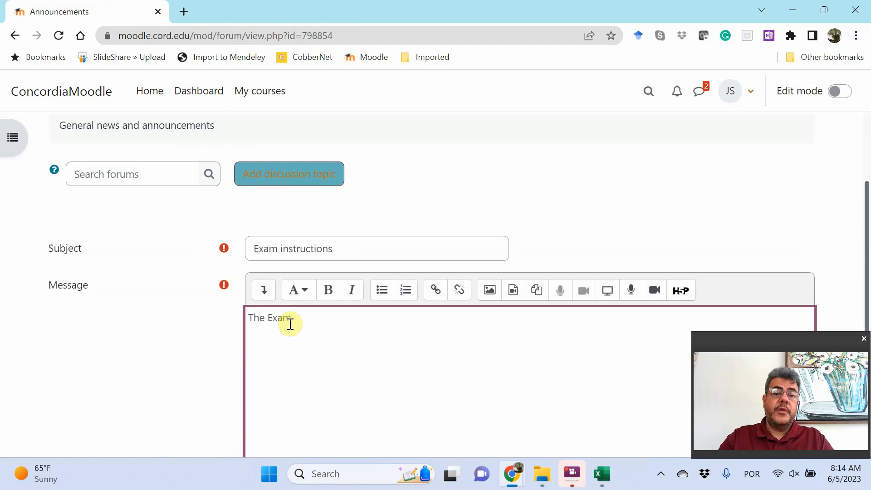
type(" next wee")
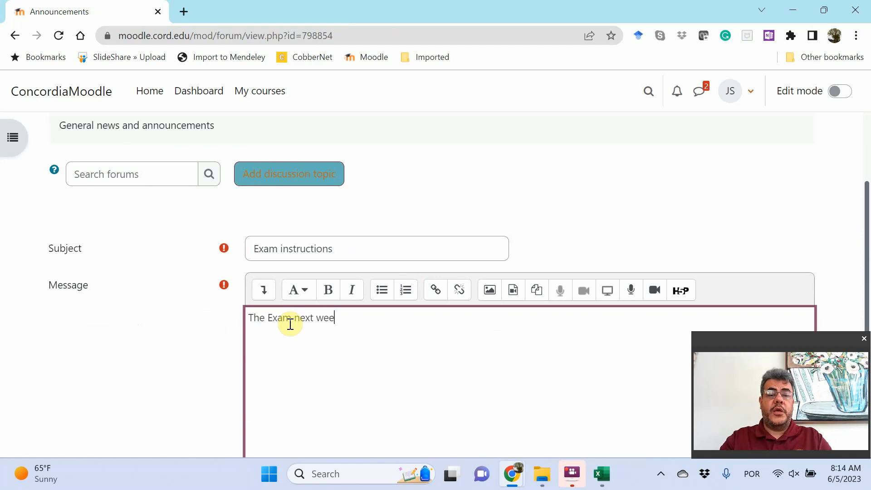
type("k will be onlin")
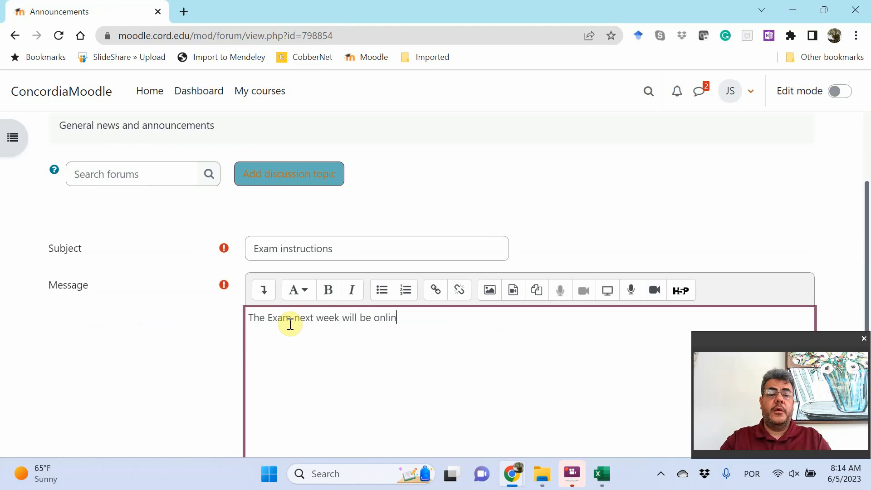
type("e. Please, go ")
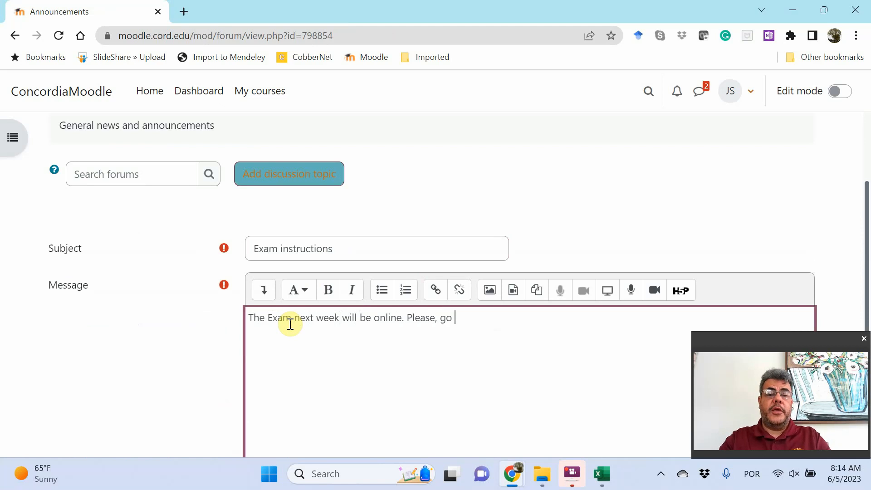
type("on Moodle and ")
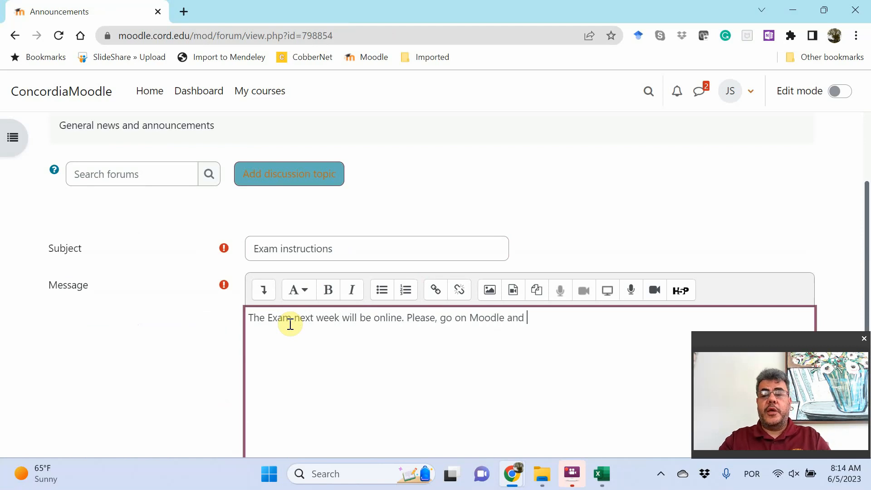
type("check the Ex")
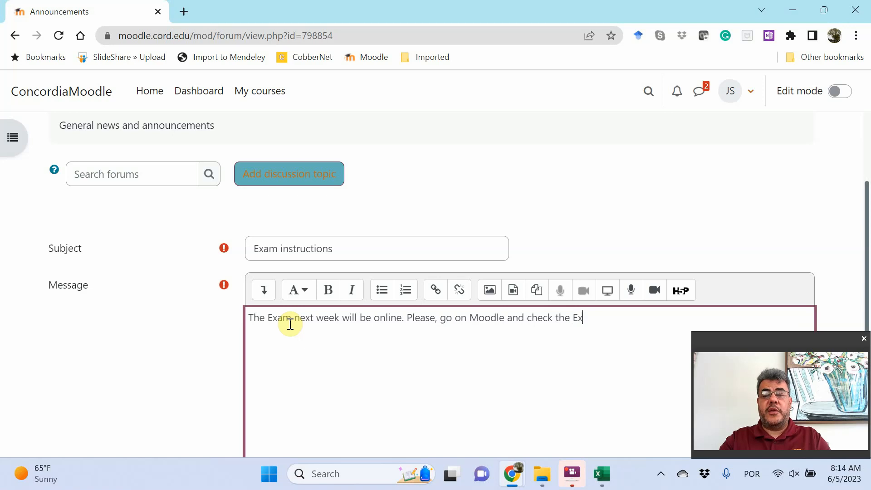
type("am on the Exam")
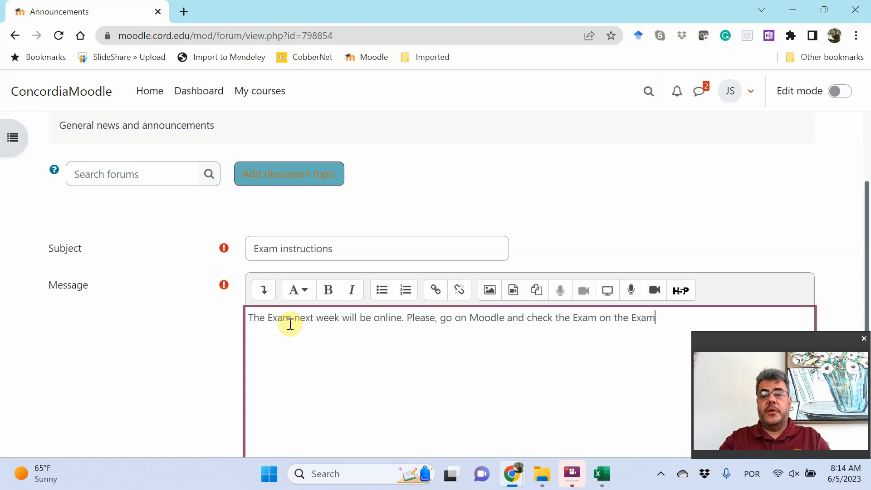
type("'s pag")
key("BackSpace")
key("BackSpace")
key("BackSpace")
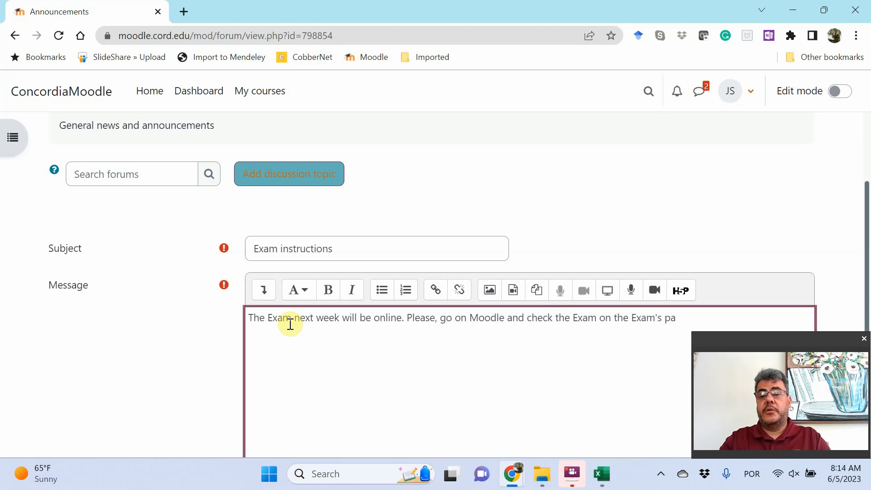
type("section.")
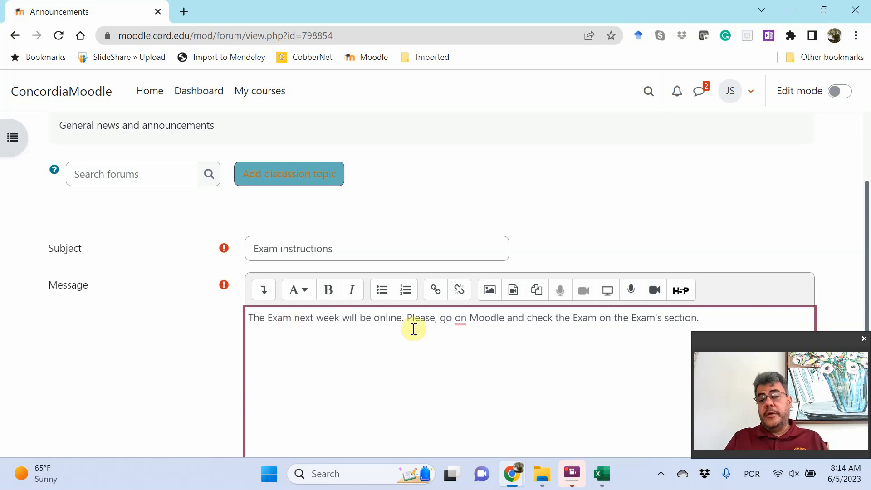
Apply the suggested preposition "to" before "Moodle" in the message and post the exam announcement to the forum.
mouse_move(462, 320)
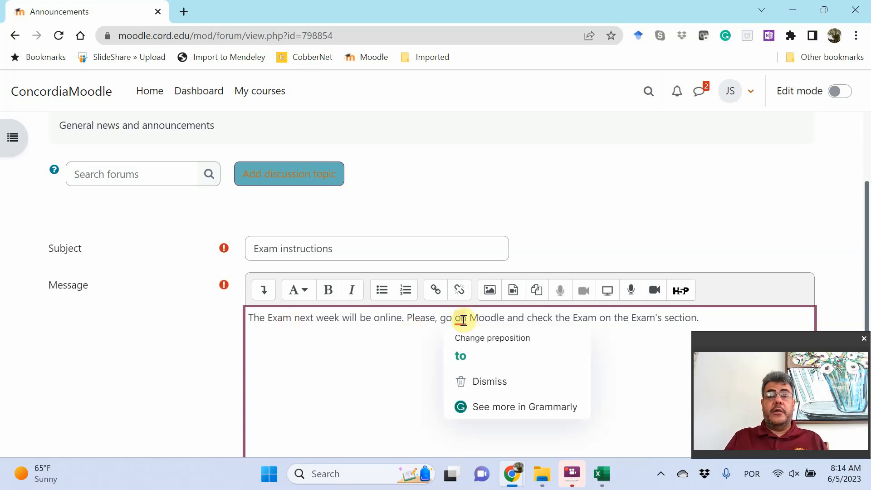
left_click(465, 353)
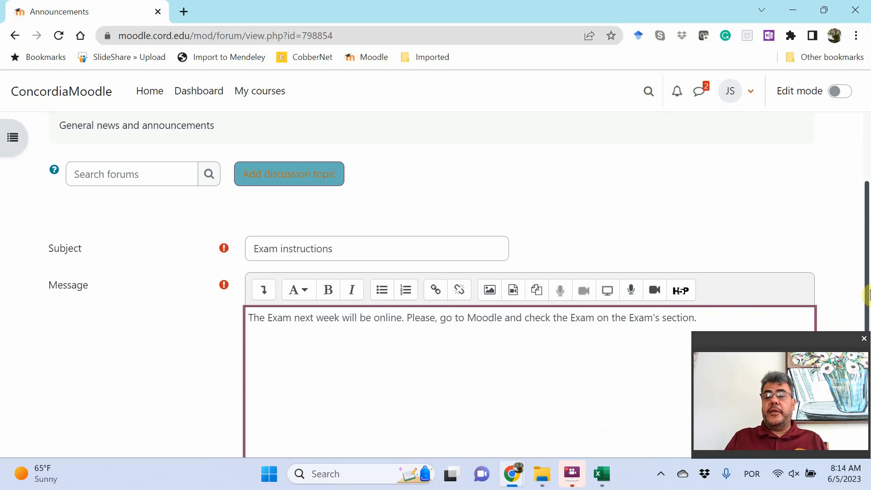
scroll(864, 308, "down", 5)
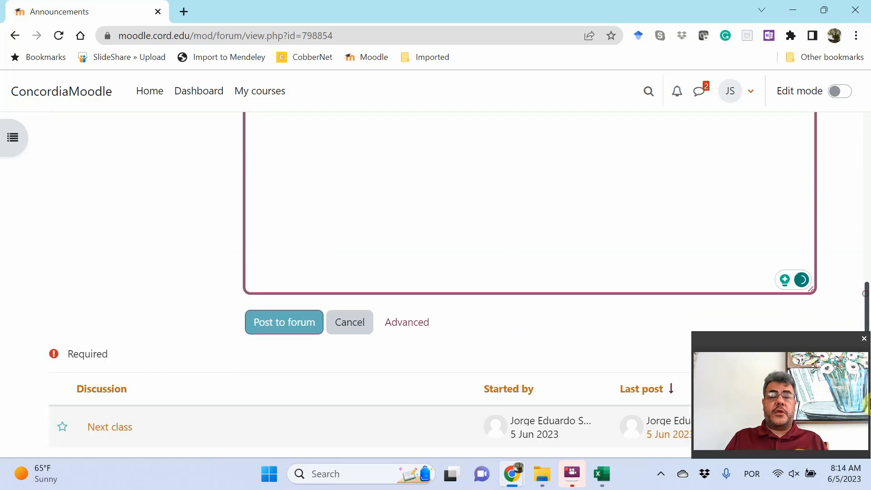
left_click(273, 316)
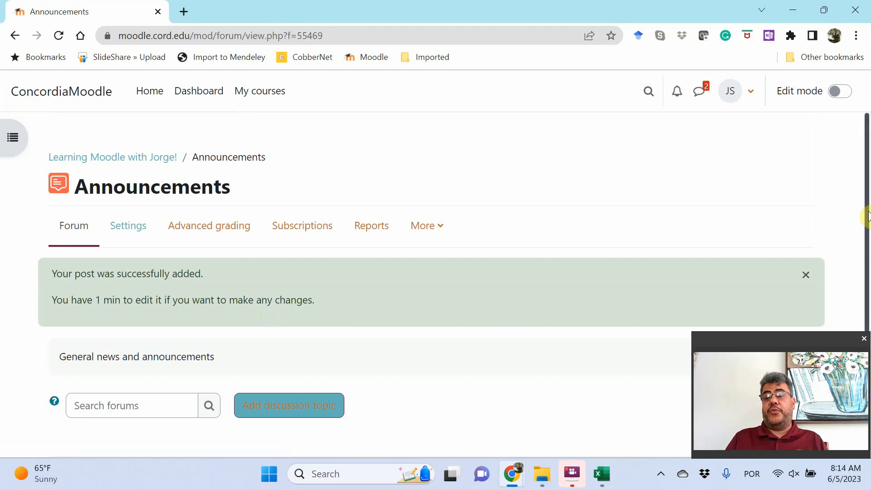
Review the posted topics in the Announcements forum's discussion list.
scroll(867, 213, "down", 3)
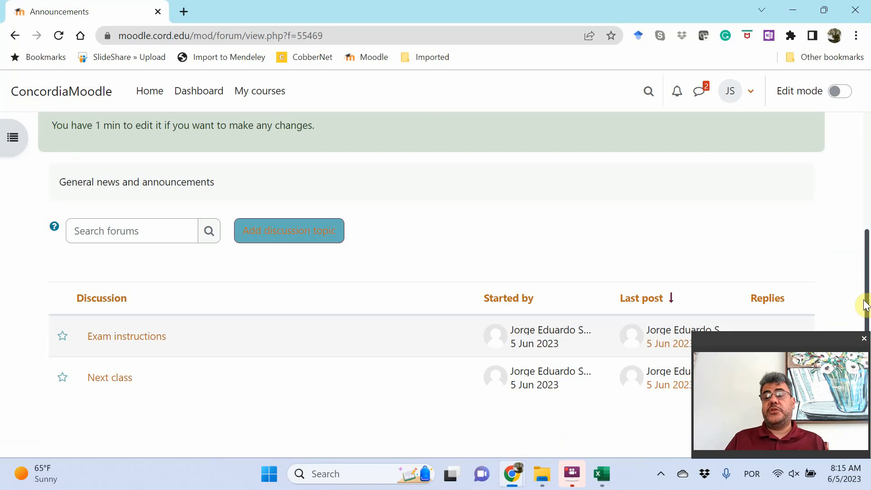
left_click_drag(865, 301, 866, 182)
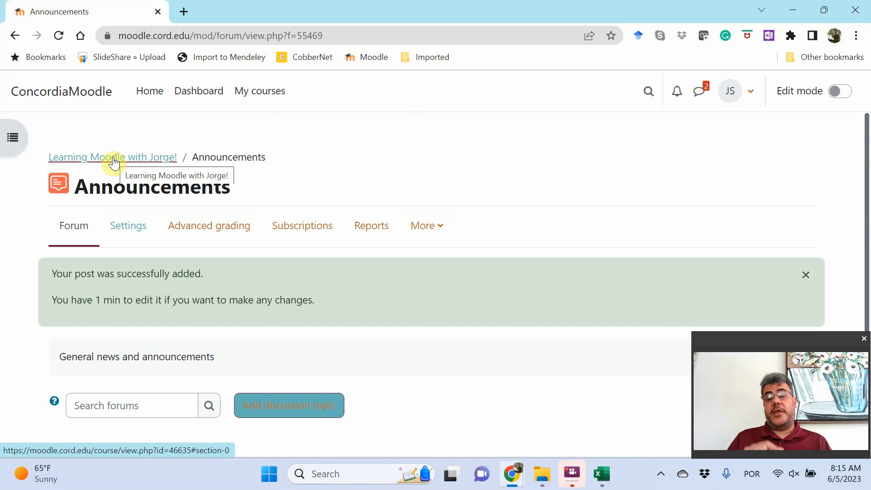
left_click_drag(865, 235, 862, 350)
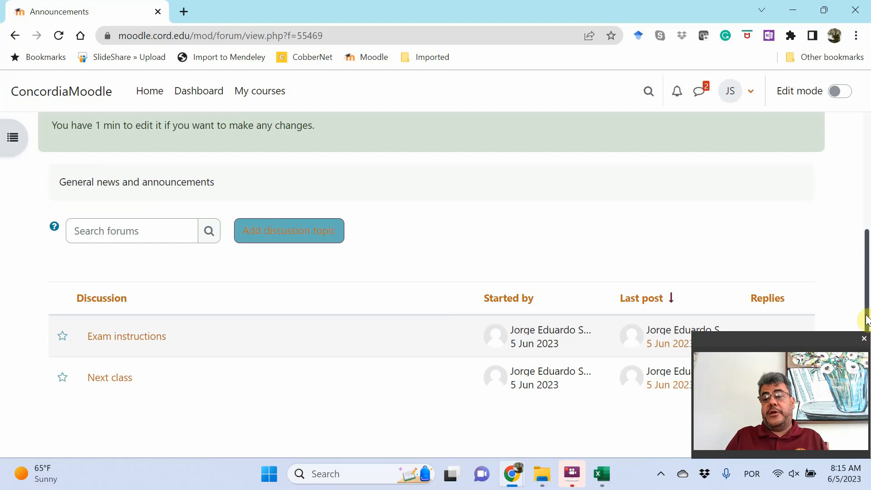
left_click_drag(866, 307, 867, 172)
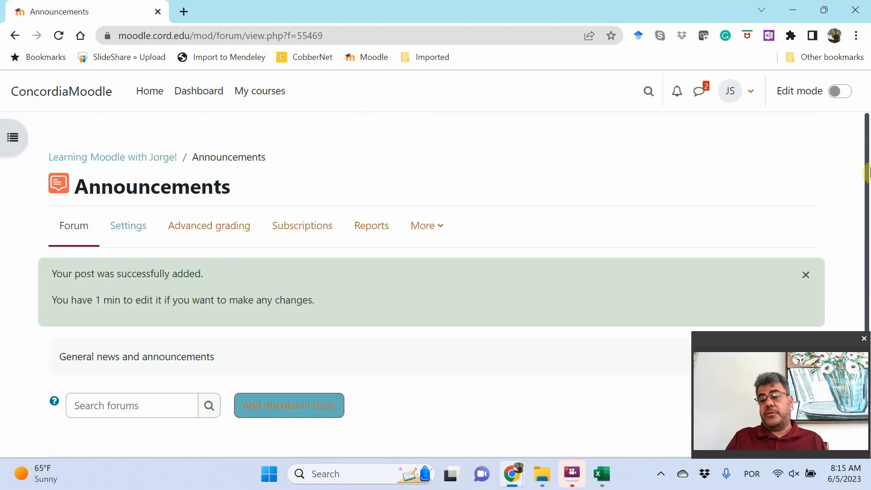